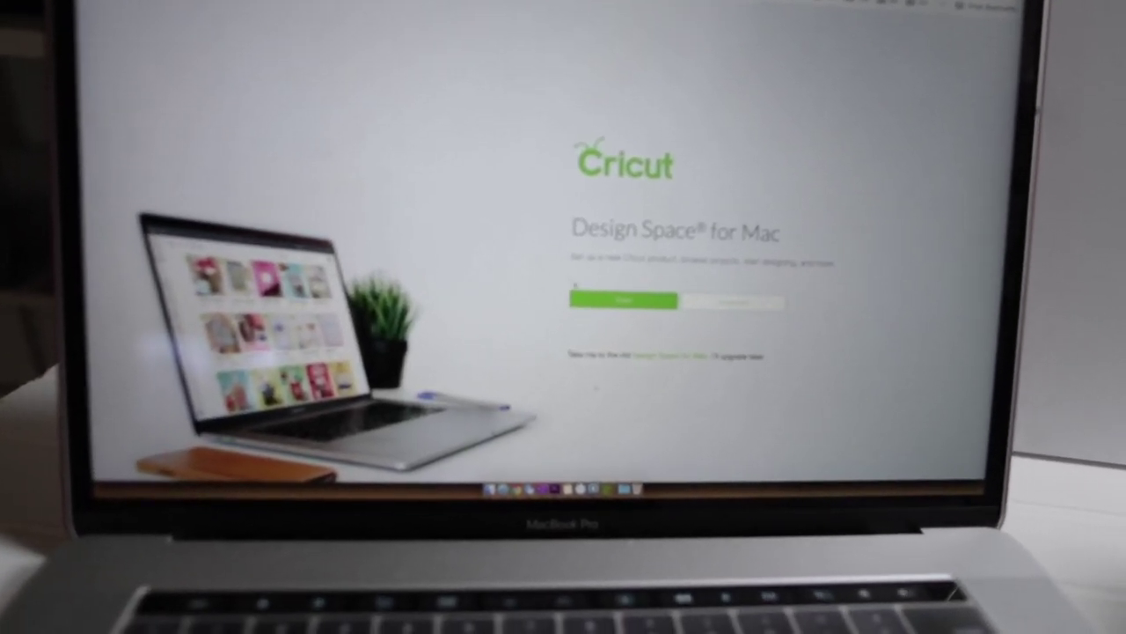
# Start the Cricut Design Space download for Mac.
pyautogui.click(620, 301)
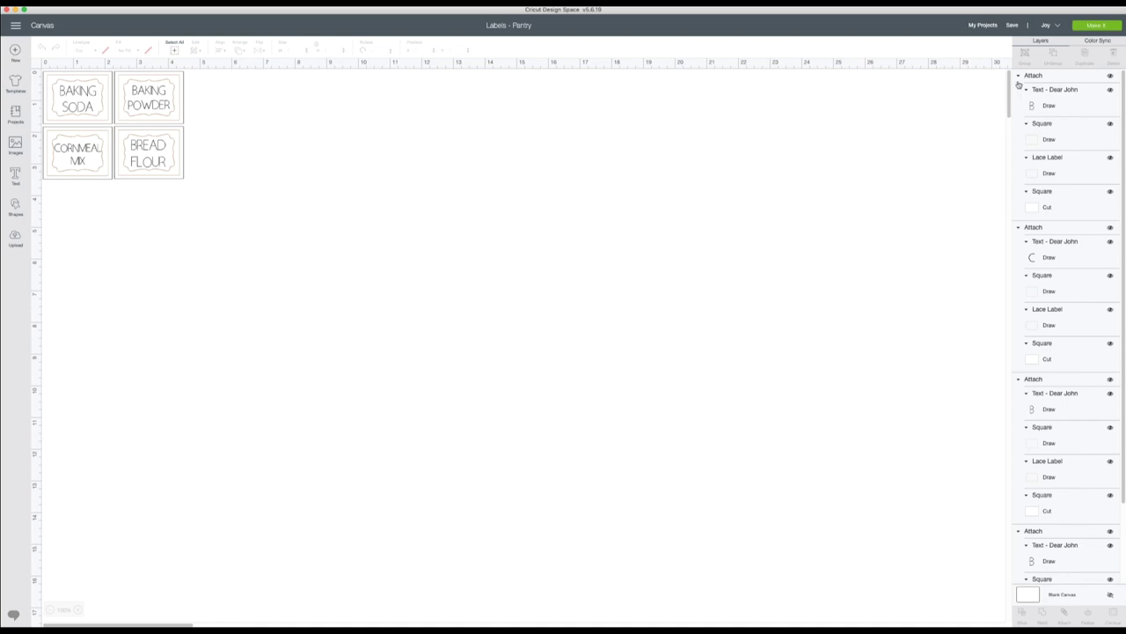
# Collapse all four label groups, expand the fourth, and detach the Baking Soda label.
pyautogui.click(1019, 76)
pyautogui.click(1019, 90)
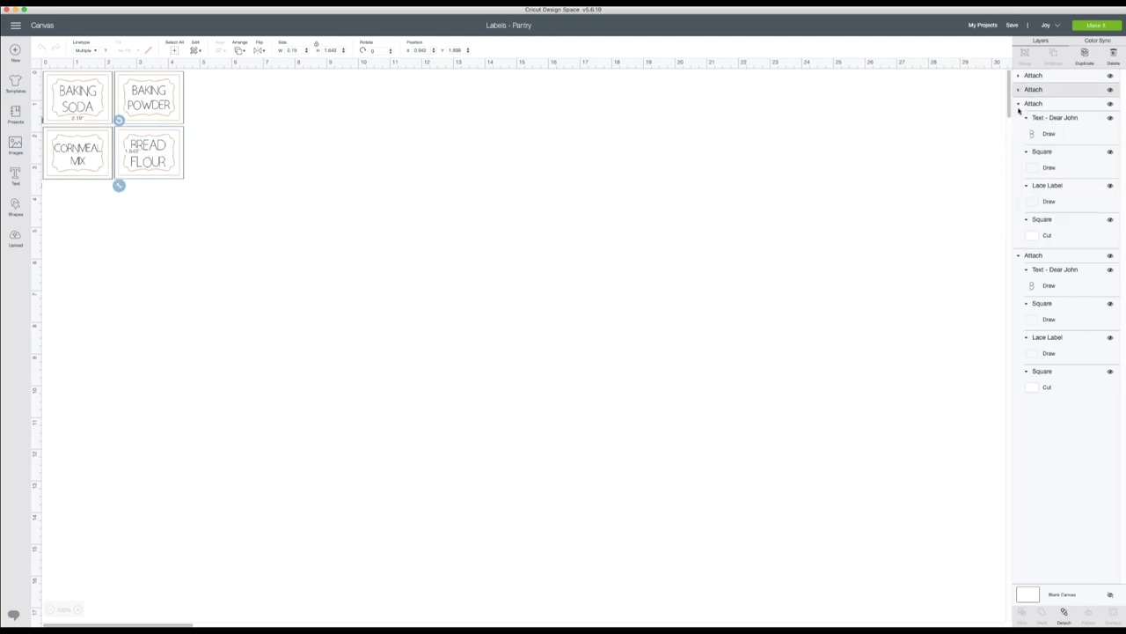
pyautogui.click(1019, 104)
pyautogui.click(1019, 118)
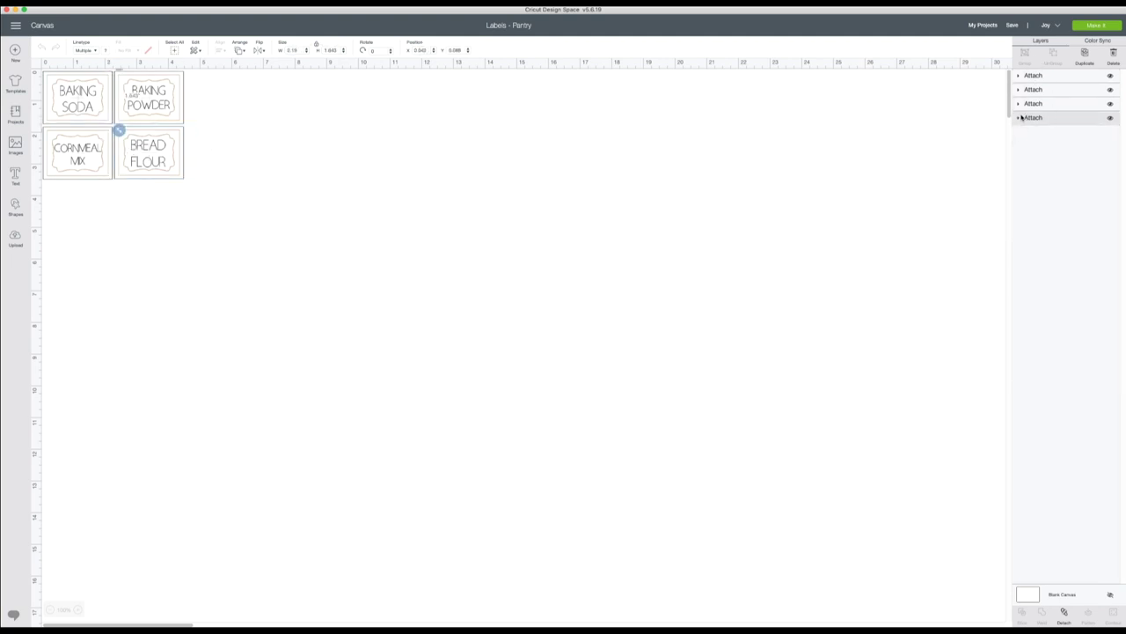
pyautogui.click(1019, 118)
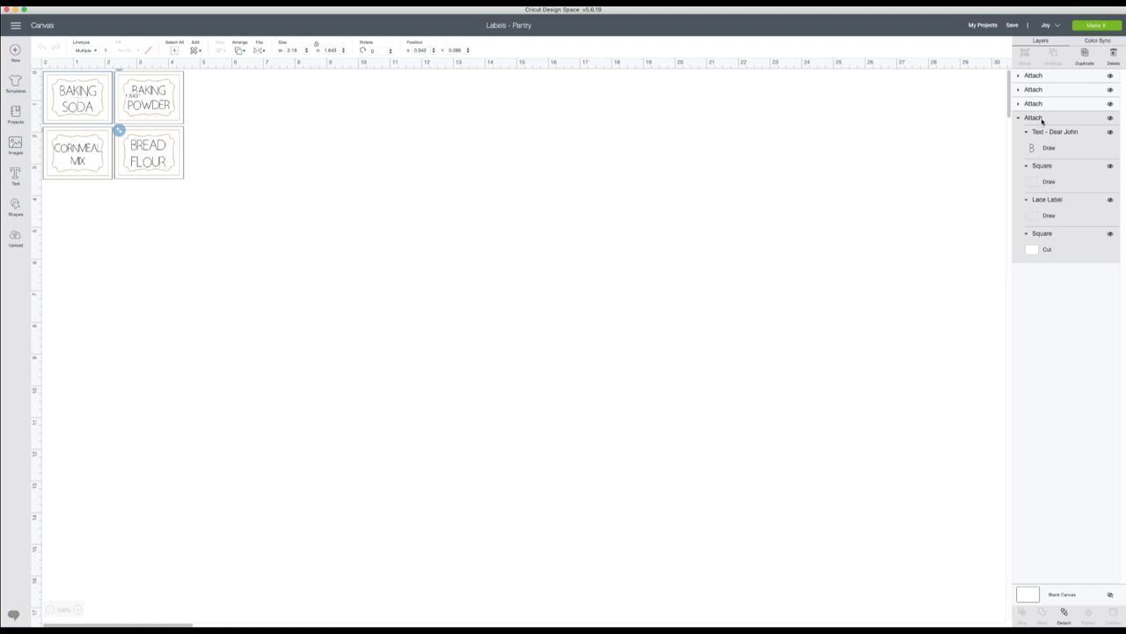
pyautogui.click(59, 102)
pyautogui.click(1067, 614)
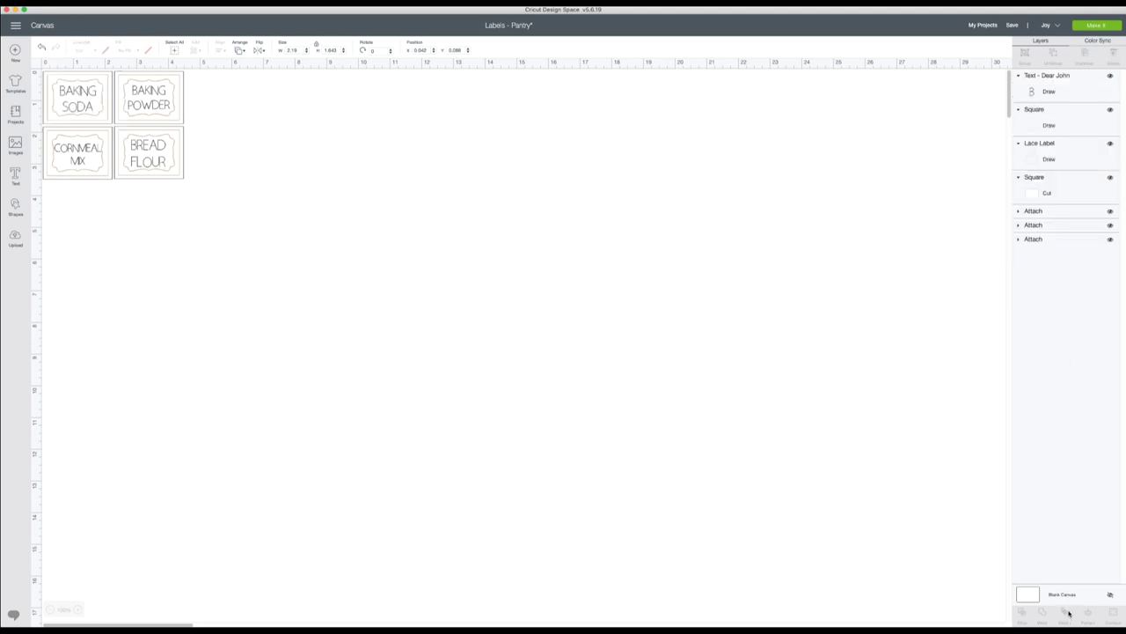
# Hide the Baking Soda label's square outline, lace border and cut square, then select its text.
pyautogui.click(1109, 110)
pyautogui.click(1109, 146)
pyautogui.click(1109, 178)
pyautogui.click(1031, 88)
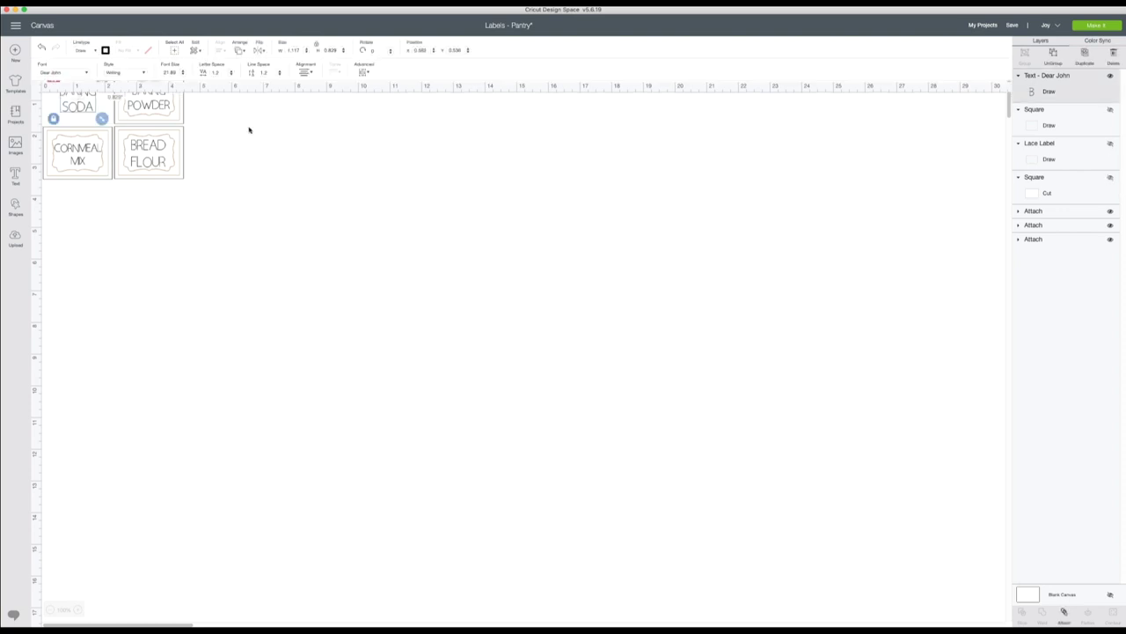
pyautogui.click(70, 103)
pyautogui.click(77, 99)
pyautogui.click(79, 98)
pyautogui.click(81, 104)
pyautogui.click(53, 118)
# Replace the label text with 'Baking' and start a second line.
pyautogui.doubleClick(87, 105)
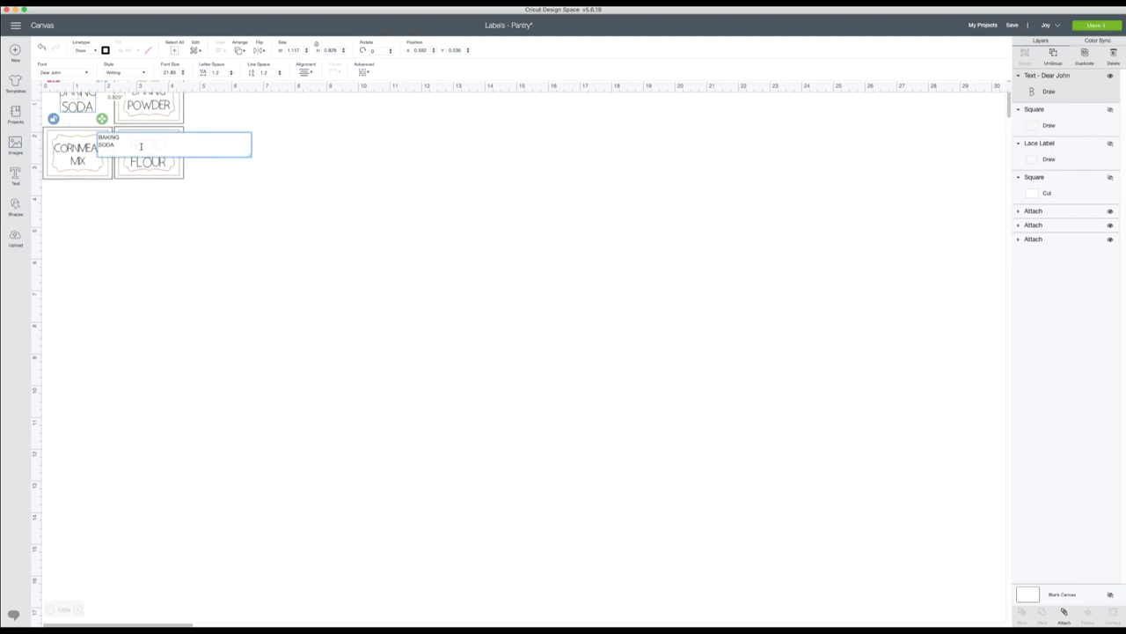
pyautogui.moveTo(141, 146); pyautogui.dragTo(91, 136)
pyautogui.write('Baking P')
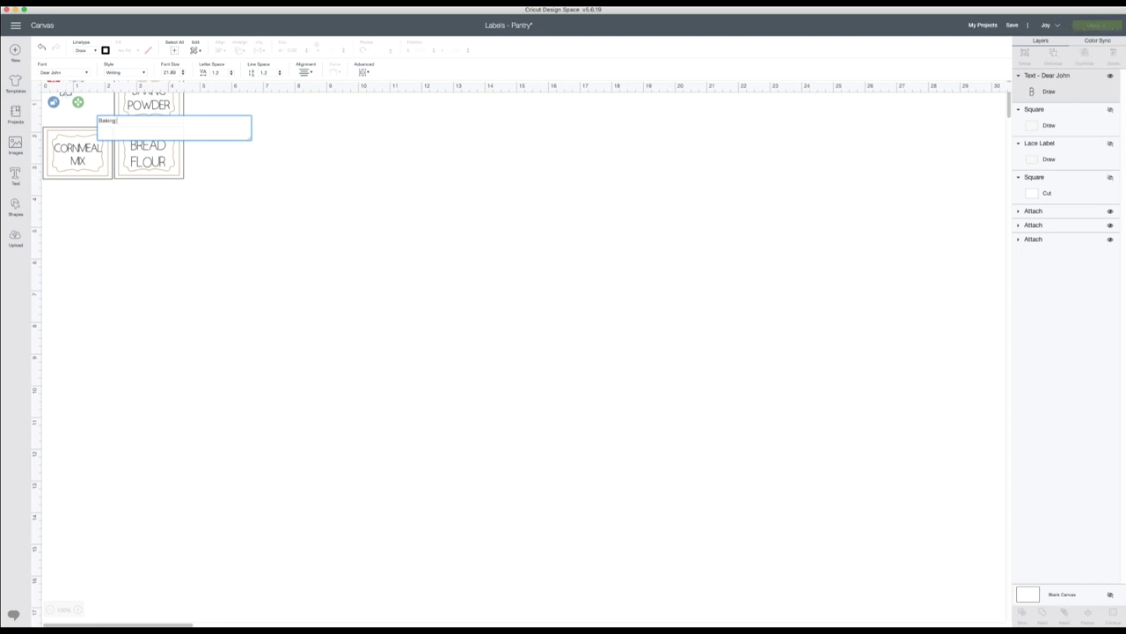
pyautogui.press('BackSpace')
pyautogui.press('BackSpace')
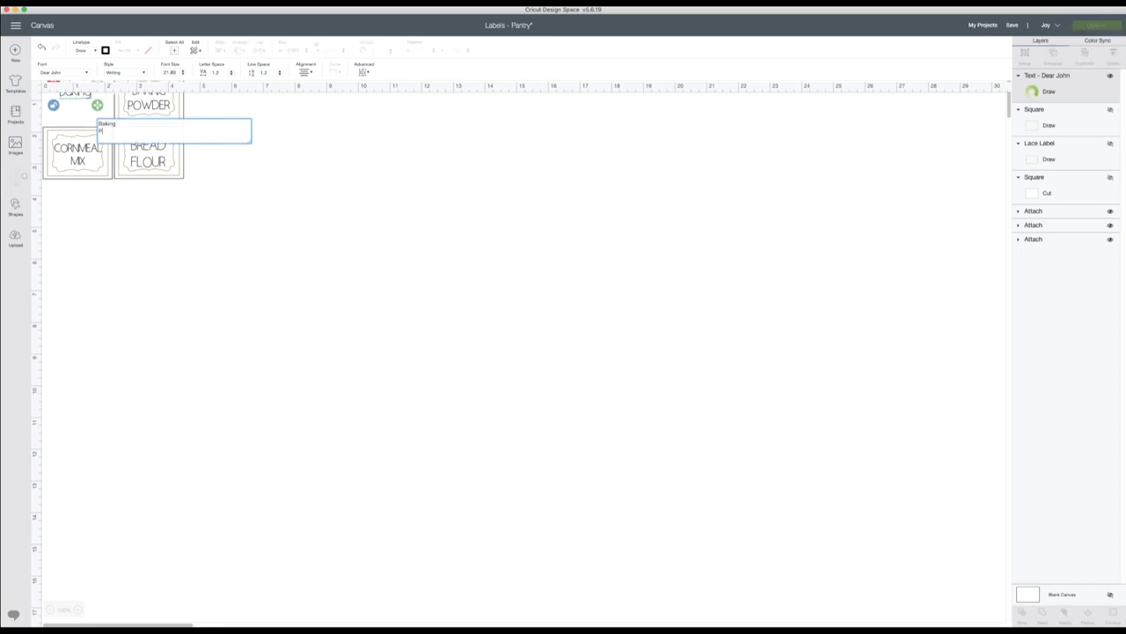
pyautogui.press('Return')
# Finish the text as 'Baking Powder' with the square and lace frames still hidden.
pyautogui.write('Powder')
pyautogui.click(145, 213)
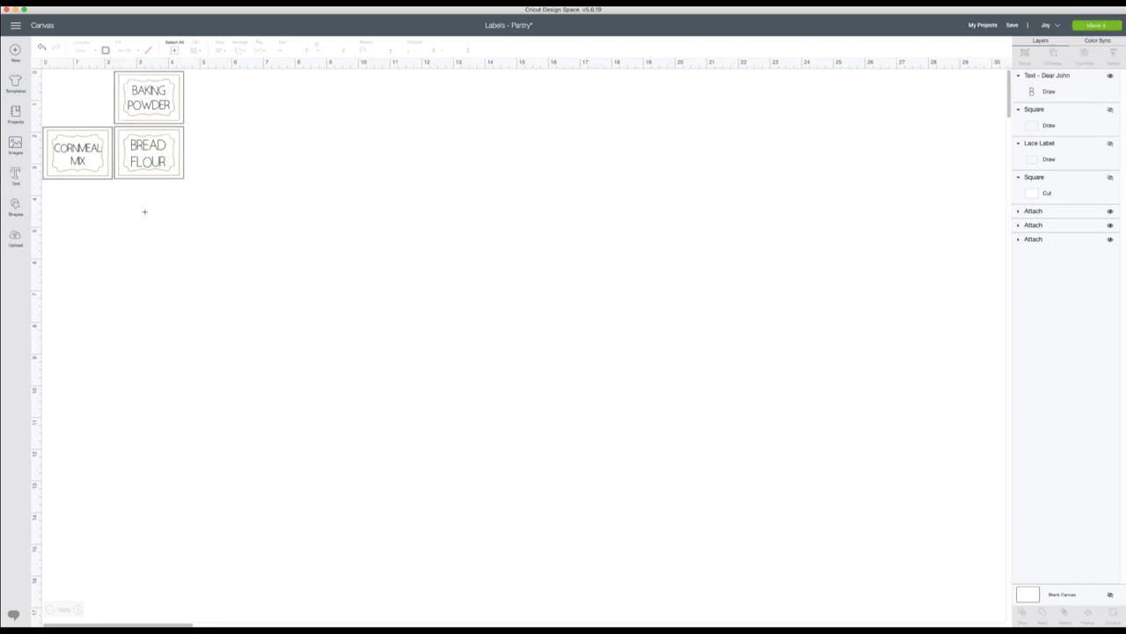
pyautogui.click(1110, 146)
pyautogui.click(1110, 111)
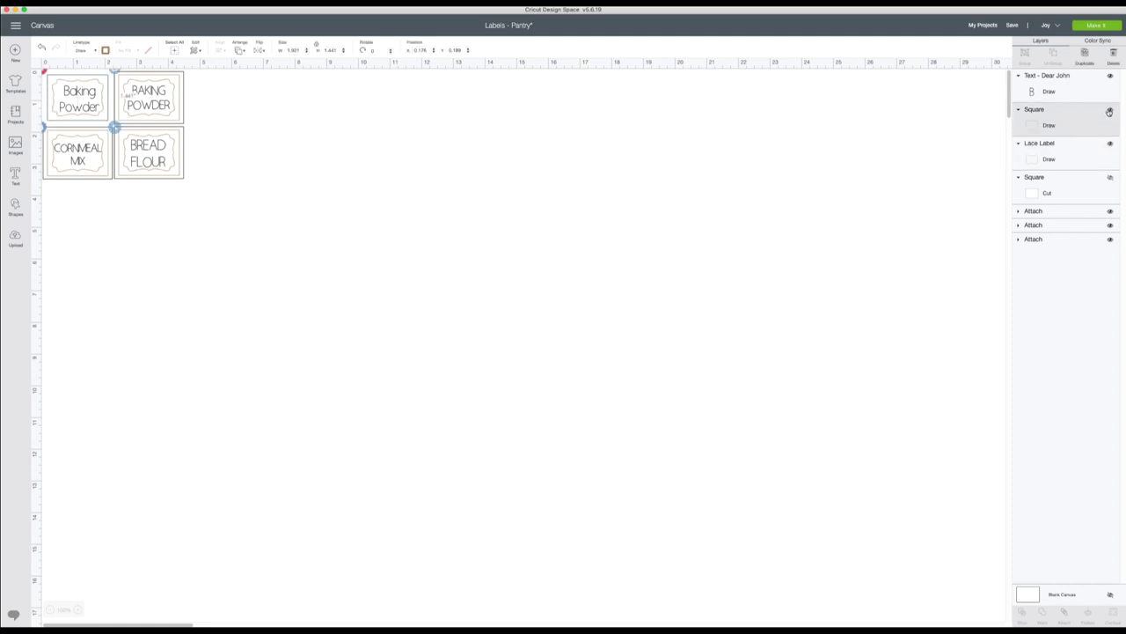
pyautogui.click(1109, 111)
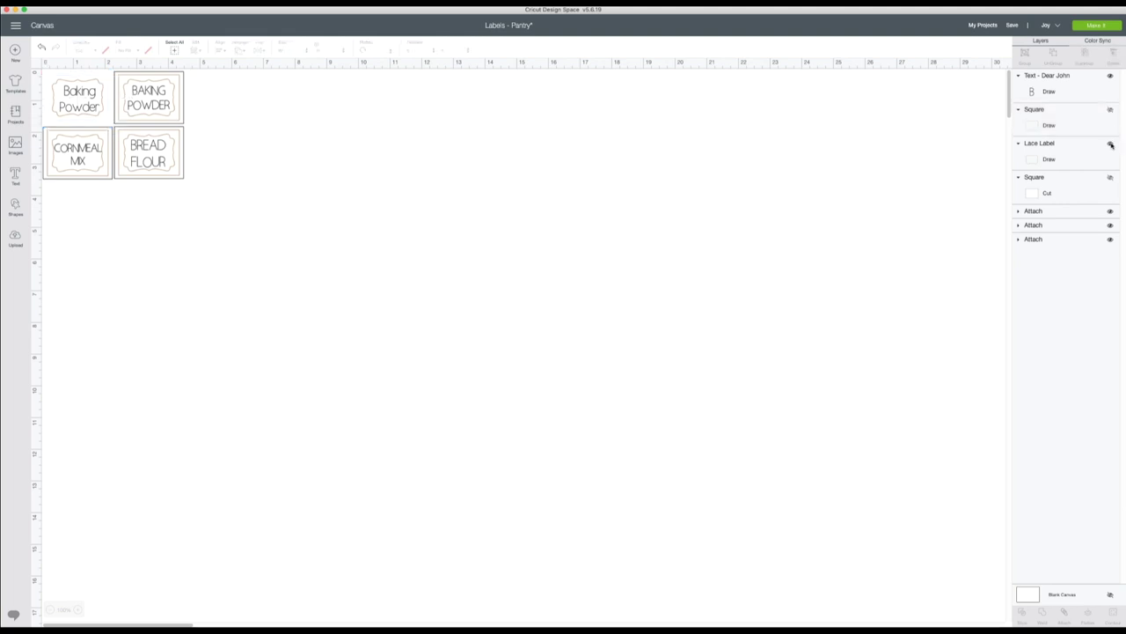
pyautogui.click(1111, 146)
# Resize the Baking Powder text, undo the last size change, and show the lace frame.
pyautogui.click(88, 106)
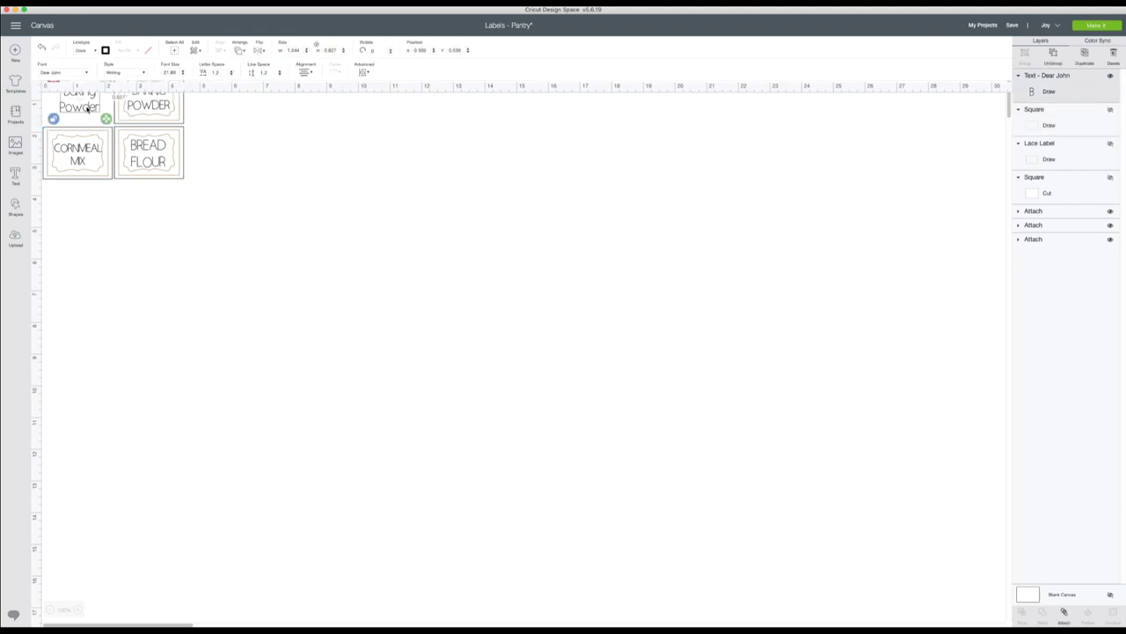
pyautogui.moveTo(104, 116)
pyautogui.mouseDown()
pyautogui.moveTo(92, 118)
pyautogui.moveTo(103, 119)
pyautogui.mouseUp()
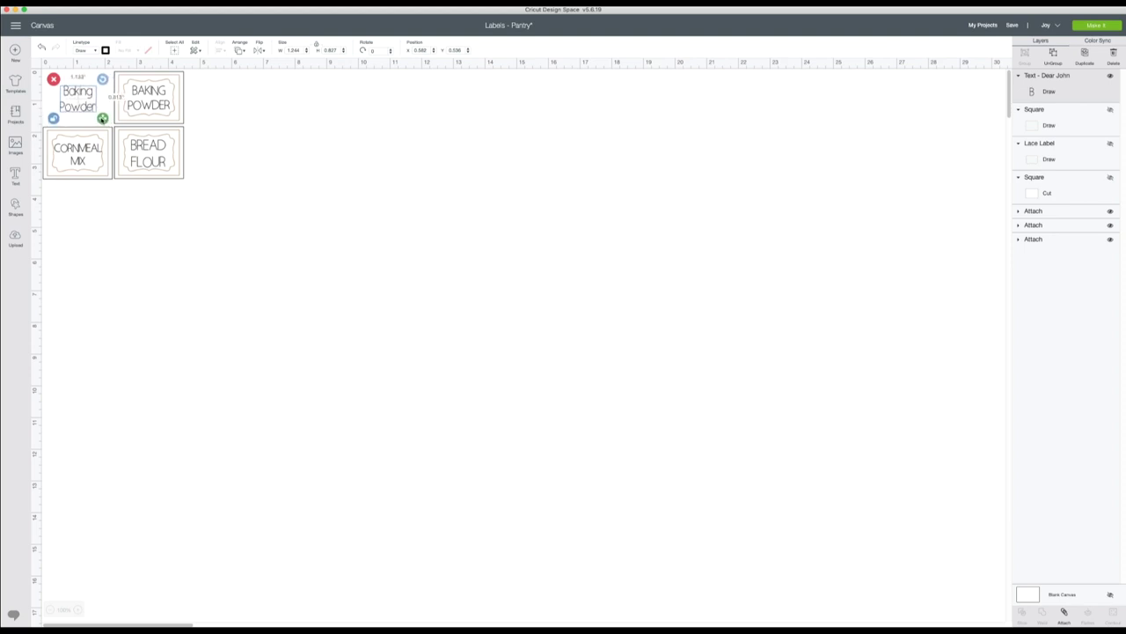
pyautogui.click(334, 163)
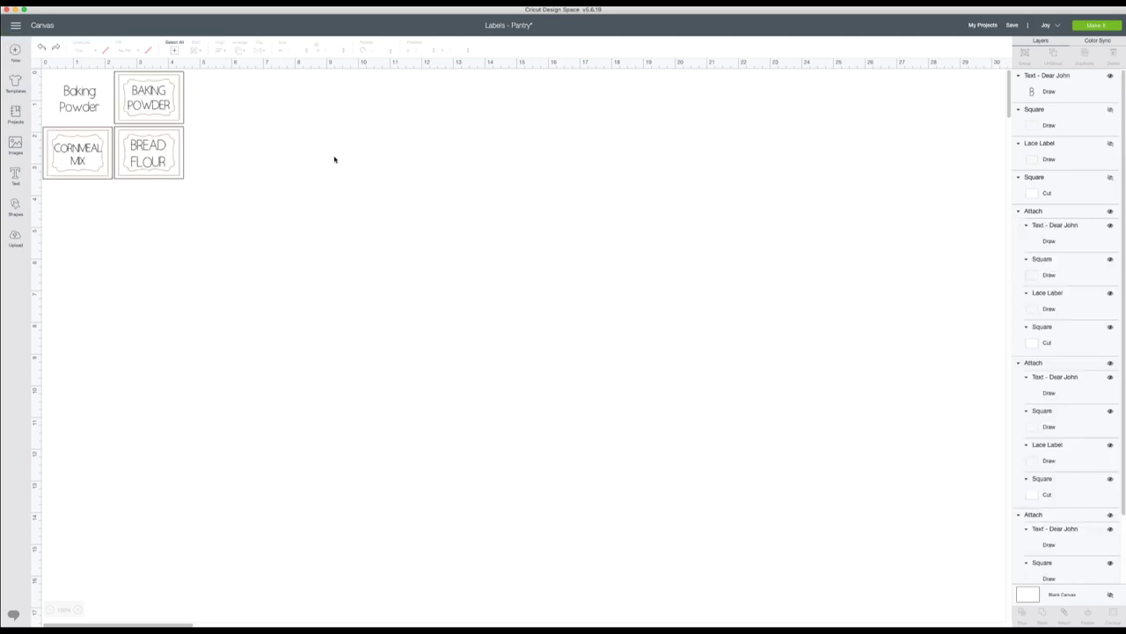
pyautogui.click(91, 116)
pyautogui.moveTo(105, 117)
pyautogui.mouseDown()
pyautogui.moveTo(85, 100)
pyautogui.moveTo(105, 136)
pyautogui.mouseUp()
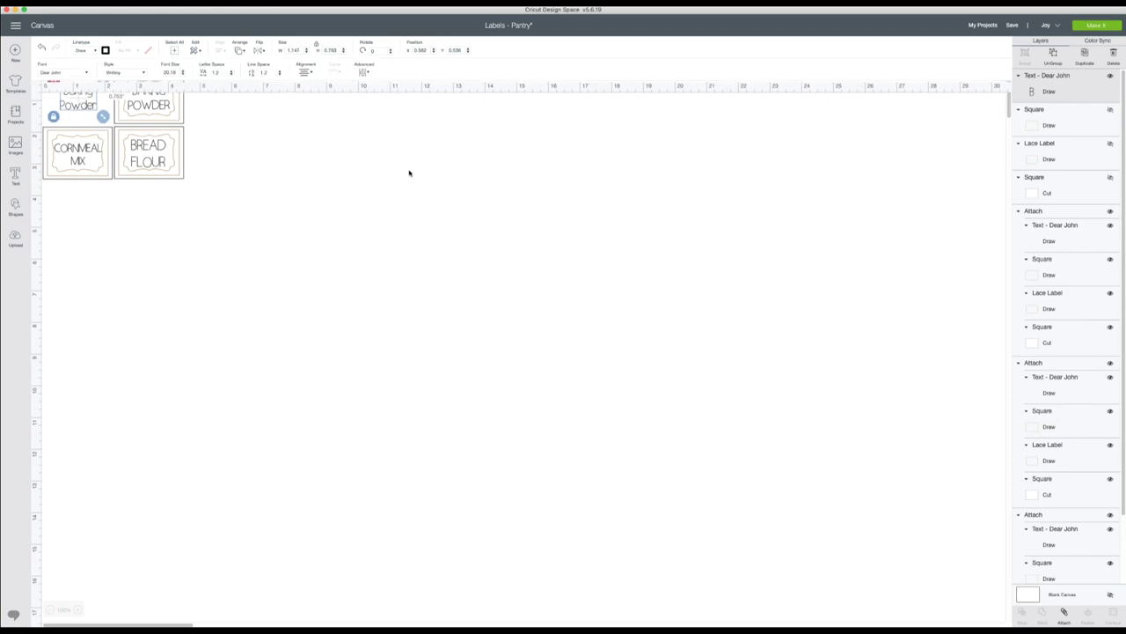
pyautogui.click(643, 178)
pyautogui.press('super+z')
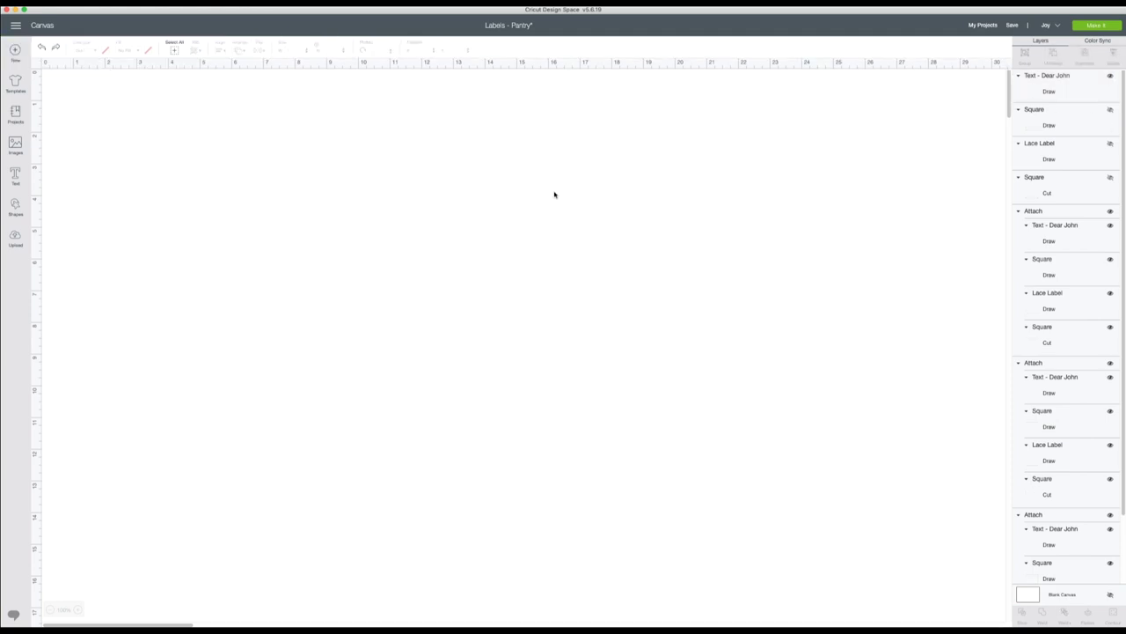
pyautogui.click(1110, 142)
# Make the Baking Powder label's square and lace frames visible again.
pyautogui.click(1110, 86)
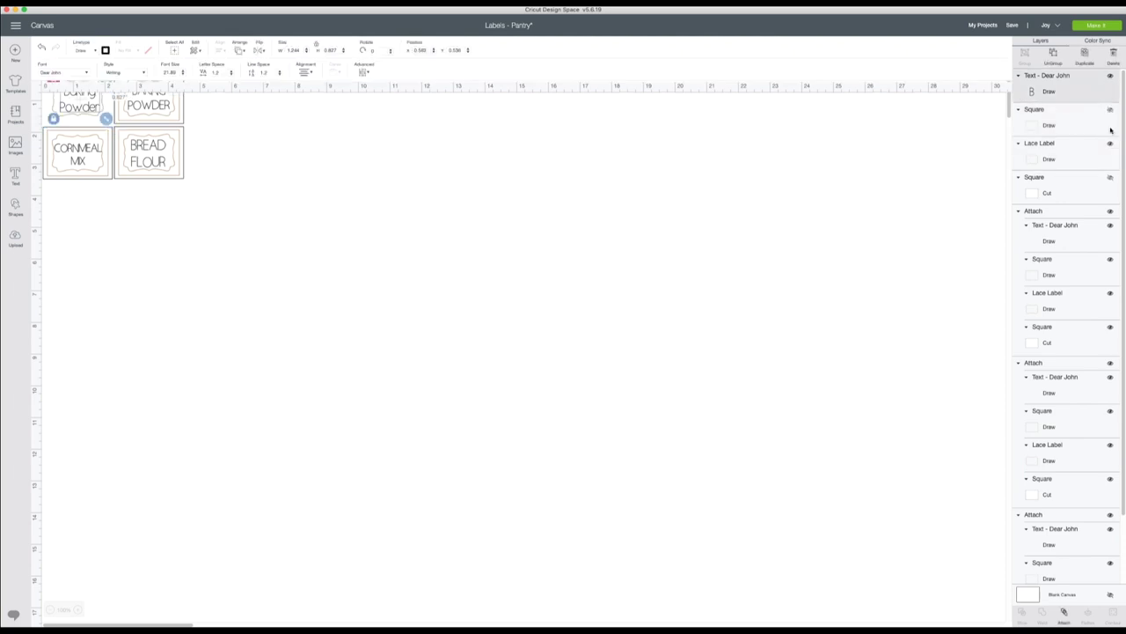
pyautogui.click(1110, 142)
pyautogui.click(798, 196)
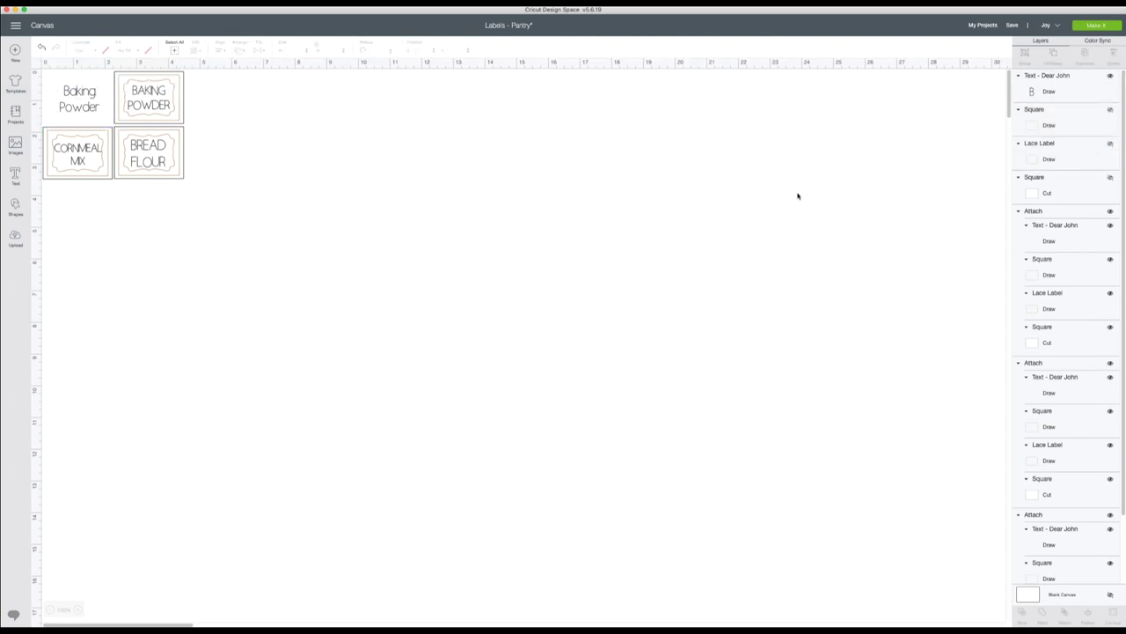
pyautogui.click(1110, 109)
pyautogui.click(1110, 143)
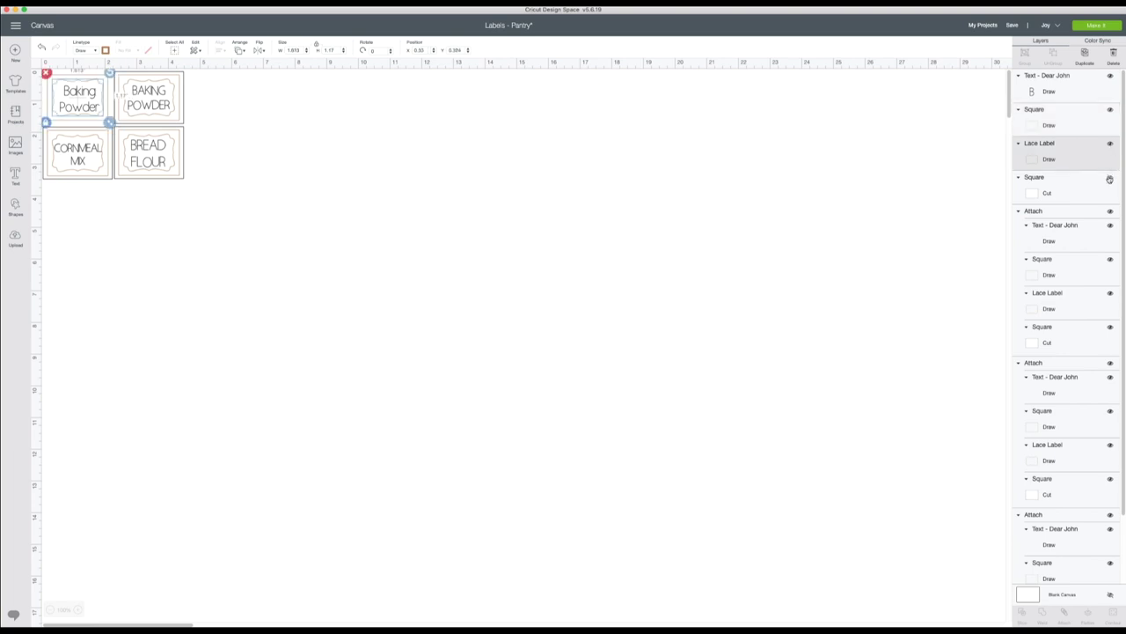
# Attach the Baking Powder text, drawn square, lace frame and cut square into one group.
pyautogui.click(1056, 86)
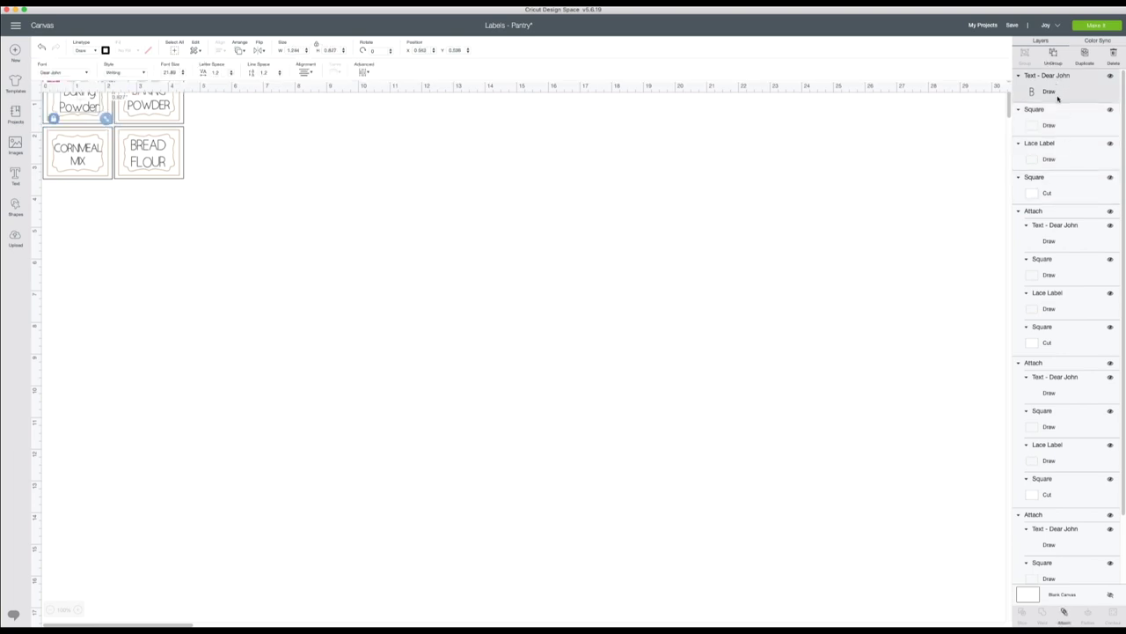
pyautogui.keyDown('shift'); pyautogui.click(1053, 114); pyautogui.keyUp('shift')
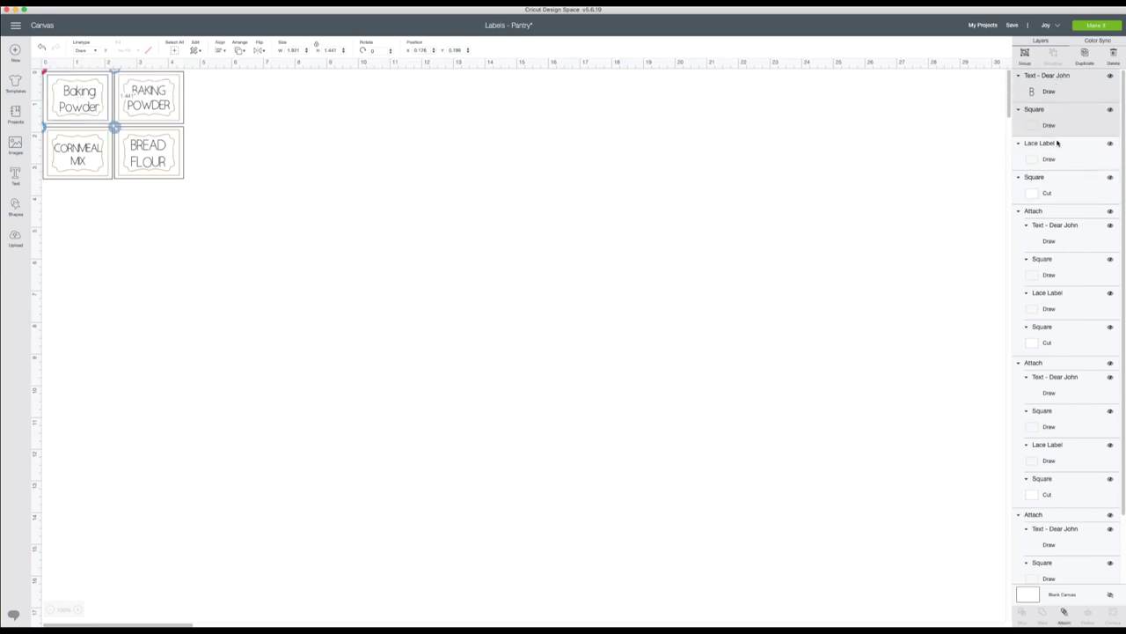
pyautogui.keyDown('shift'); pyautogui.click(1053, 144); pyautogui.keyUp('shift')
pyautogui.keyDown('shift'); pyautogui.click(1054, 187); pyautogui.keyUp('shift')
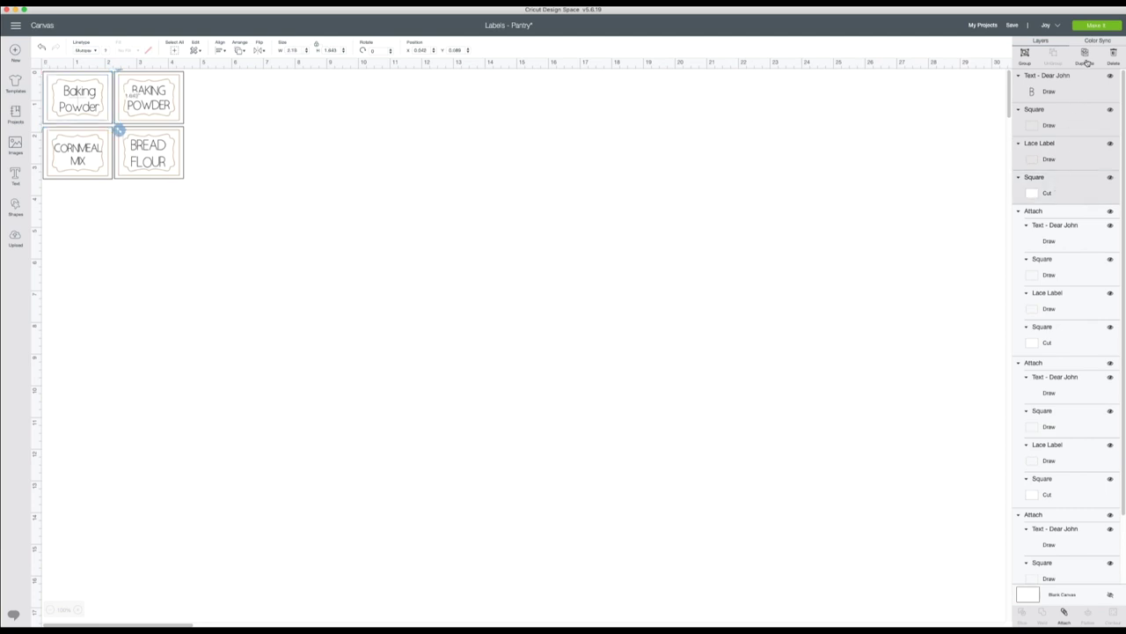
pyautogui.click(1064, 617)
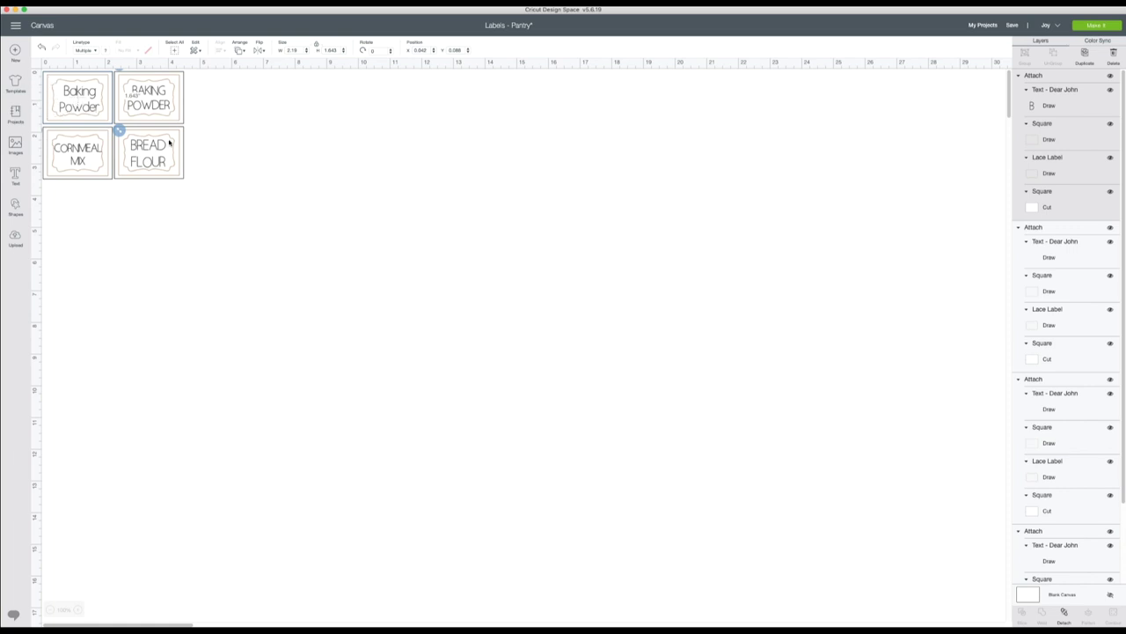
# Send the four labels to Make It and load the material Without Mat.
pyautogui.click(922, 88)
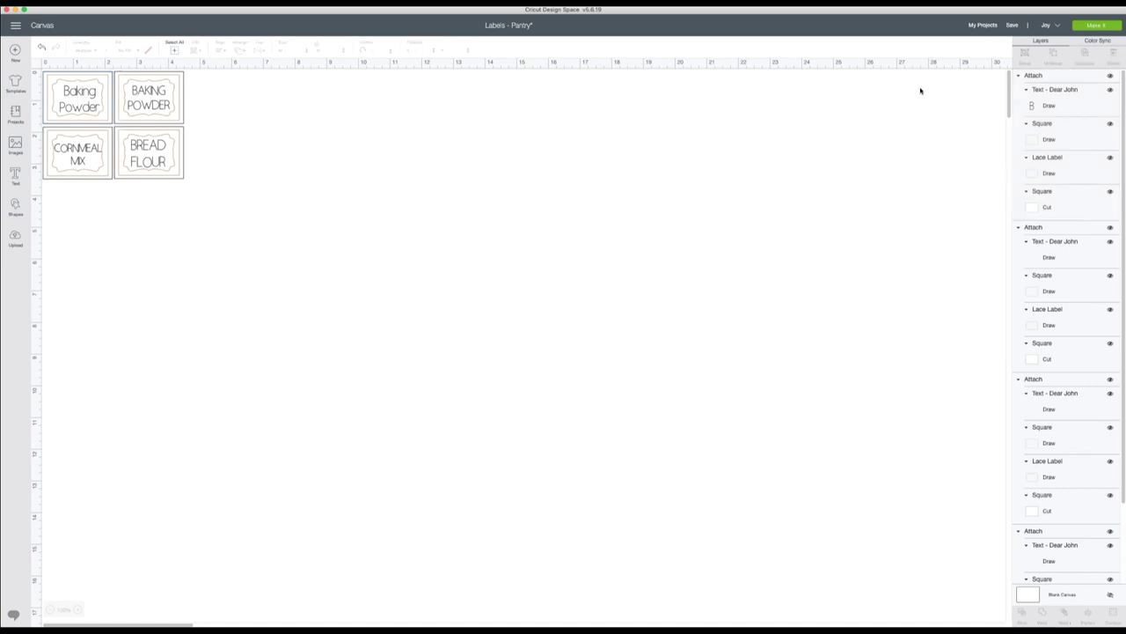
pyautogui.click(1093, 26)
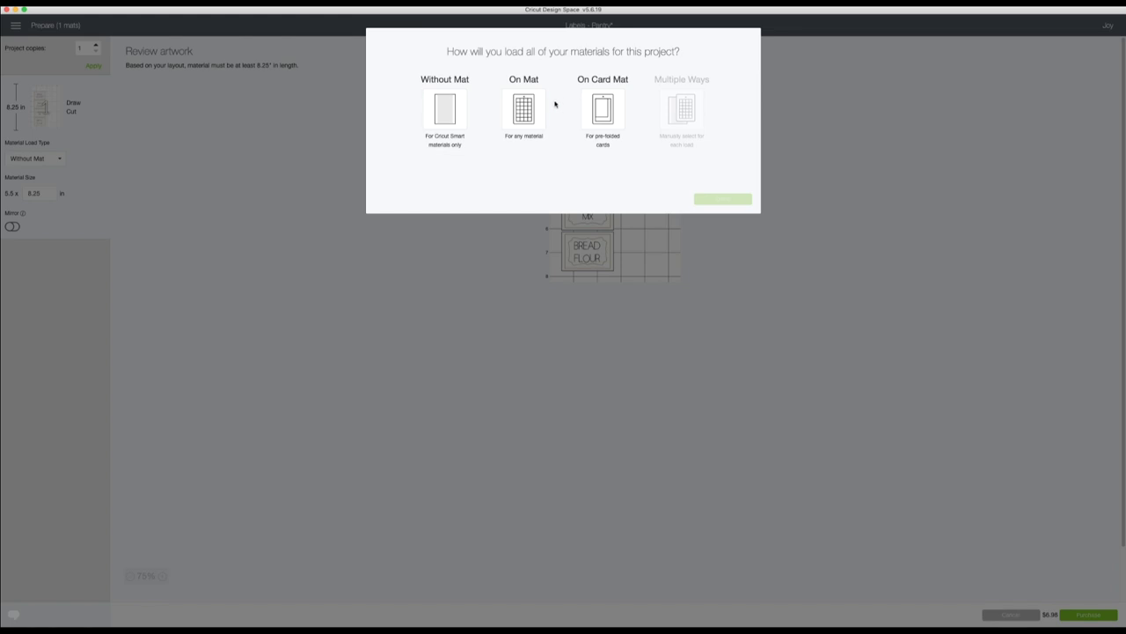
pyautogui.click(452, 111)
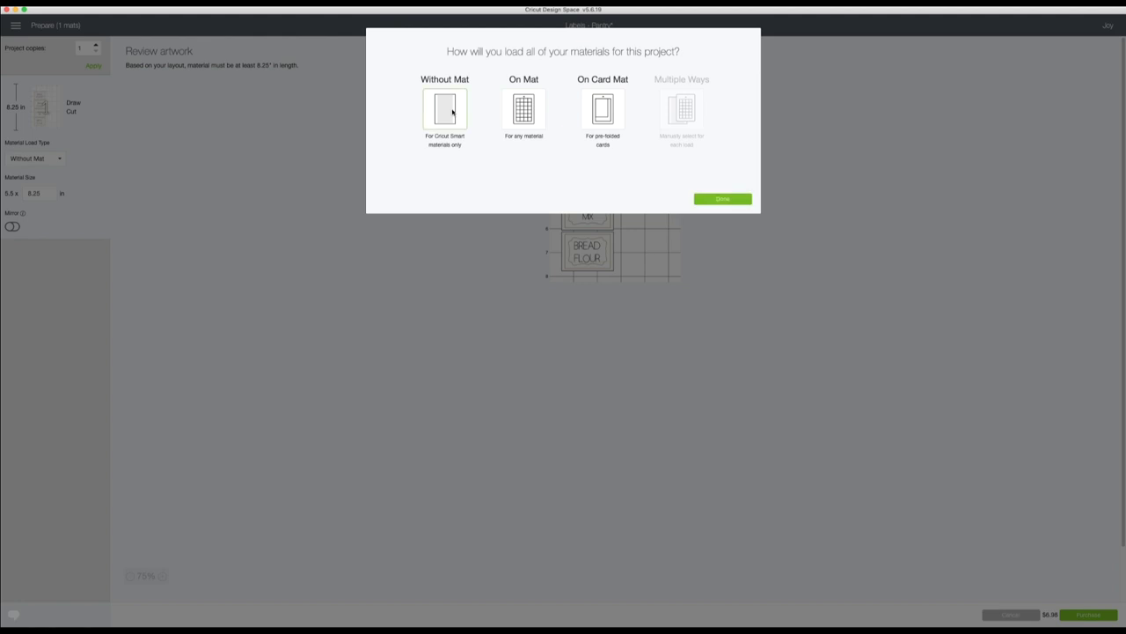
pyautogui.click(737, 197)
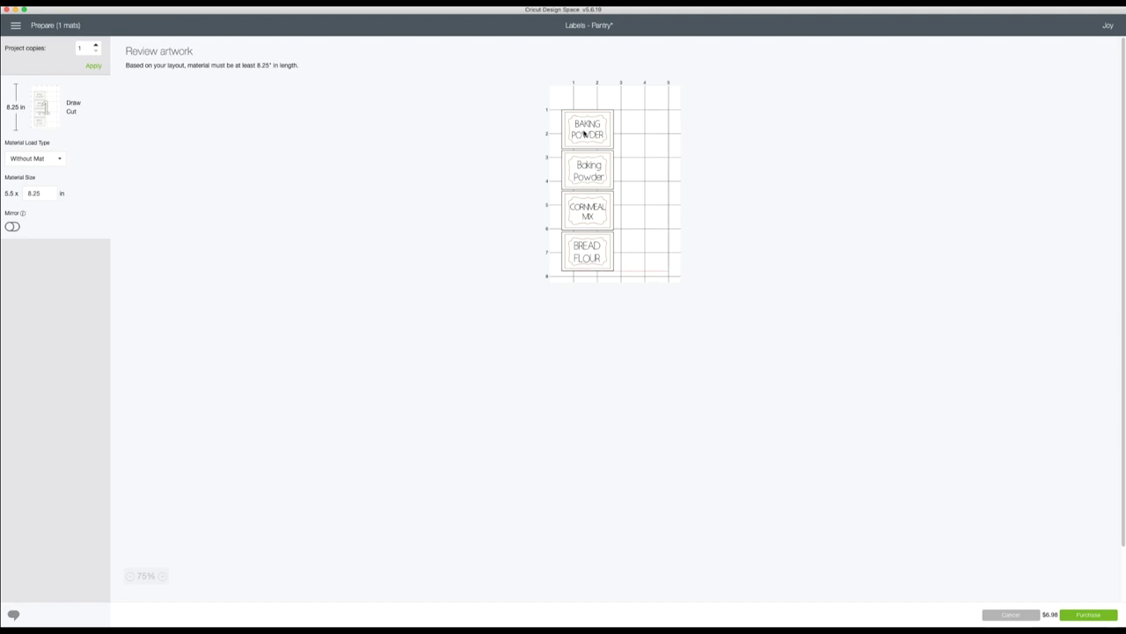
# Drag the Baking Powder, Cornmeal Mix and Bread Flour labels into a 2x2 grid.
pyautogui.moveTo(590, 171); pyautogui.dragTo(649, 119)
pyautogui.moveTo(596, 217); pyautogui.dragTo(589, 181)
pyautogui.moveTo(594, 257); pyautogui.dragTo(669, 184)
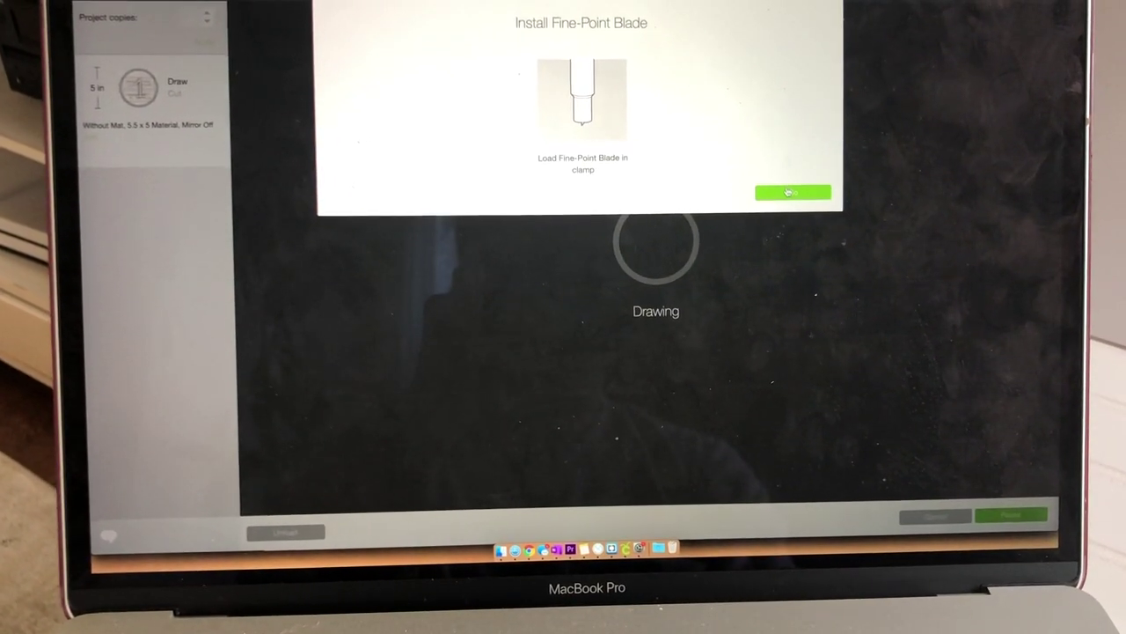
# Confirm the Fine-Point Blade is installed so cutting can proceed.
pyautogui.click(790, 192)
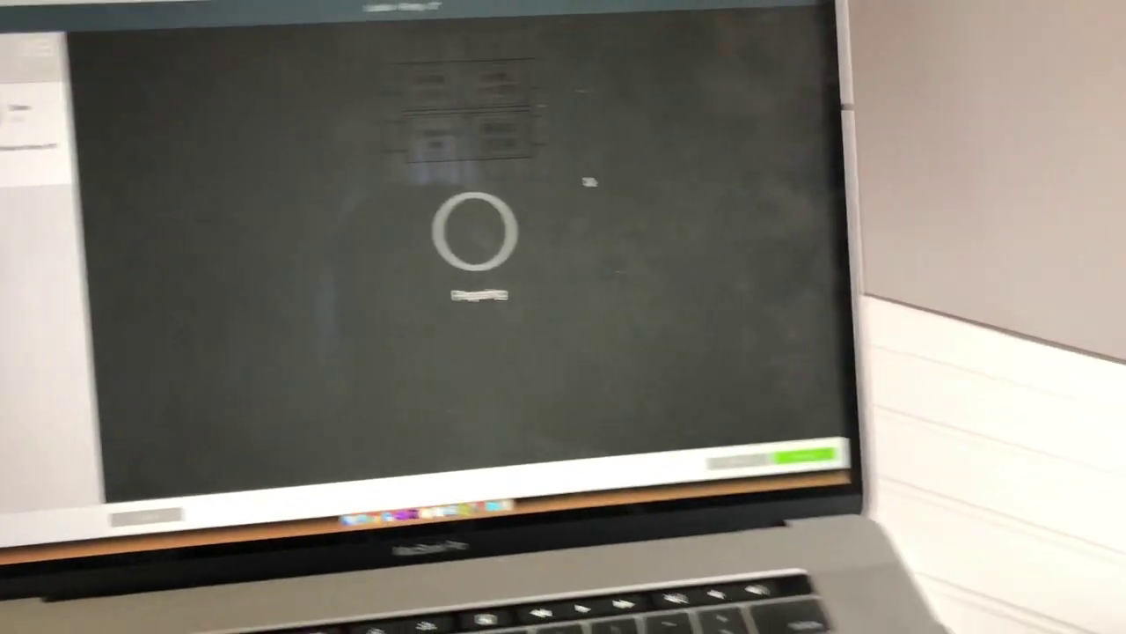